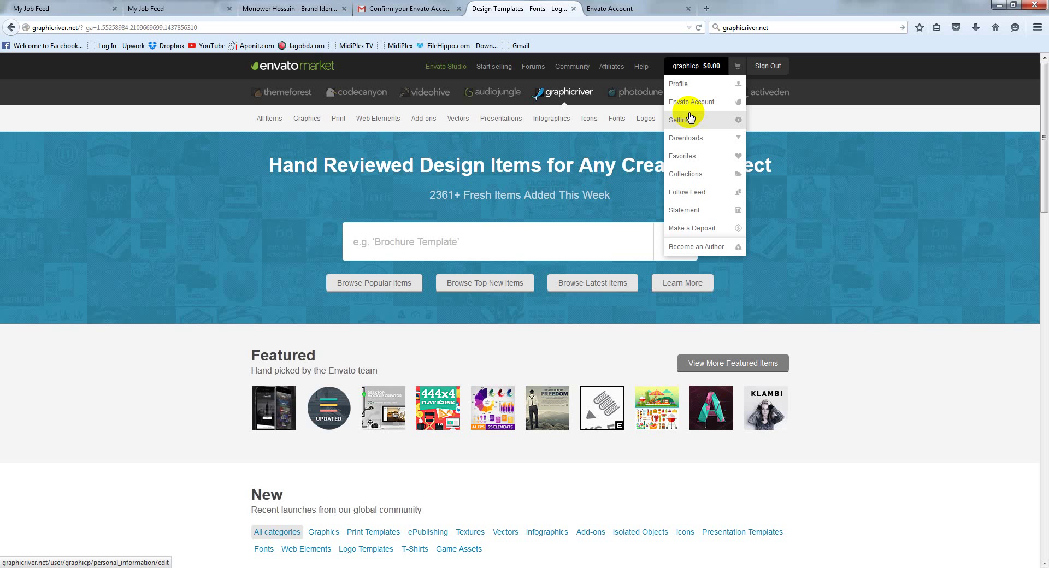
# Open the Become an Author page from the account menu and start the author sign-up
pyautogui.click(686, 68)
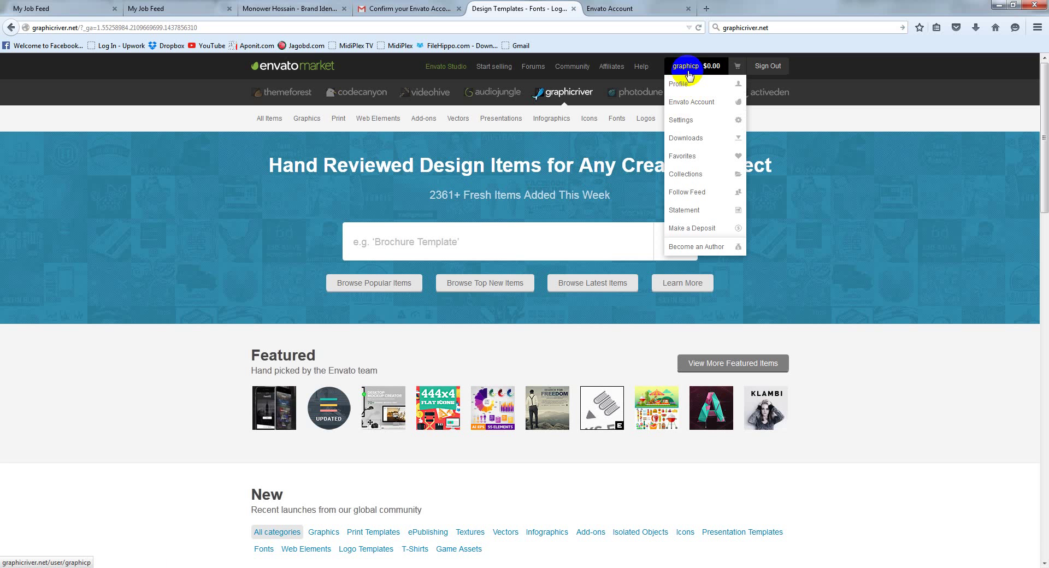
pyautogui.click(719, 73)
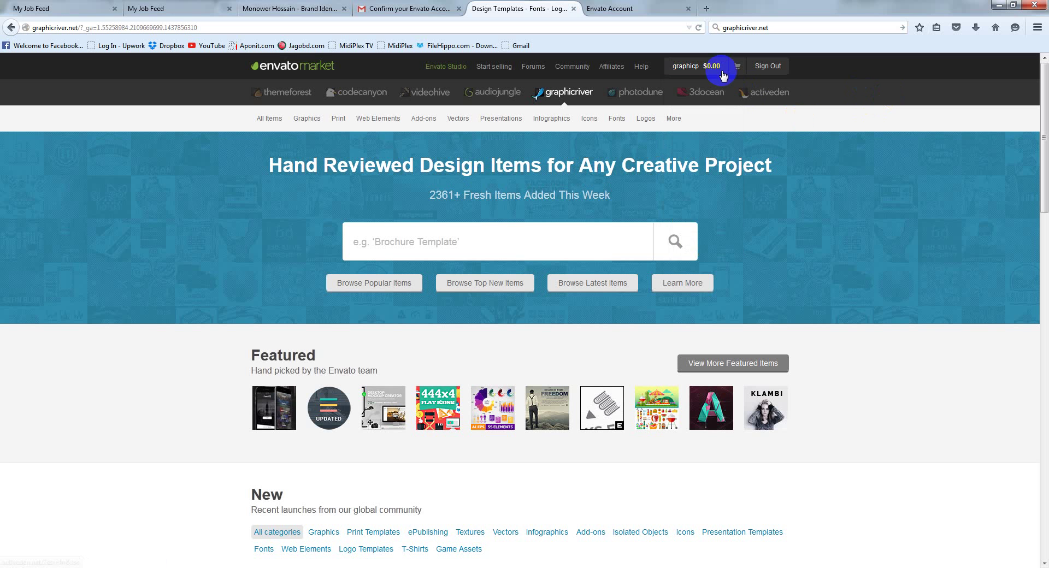
pyautogui.click(695, 74)
pyautogui.click(695, 76)
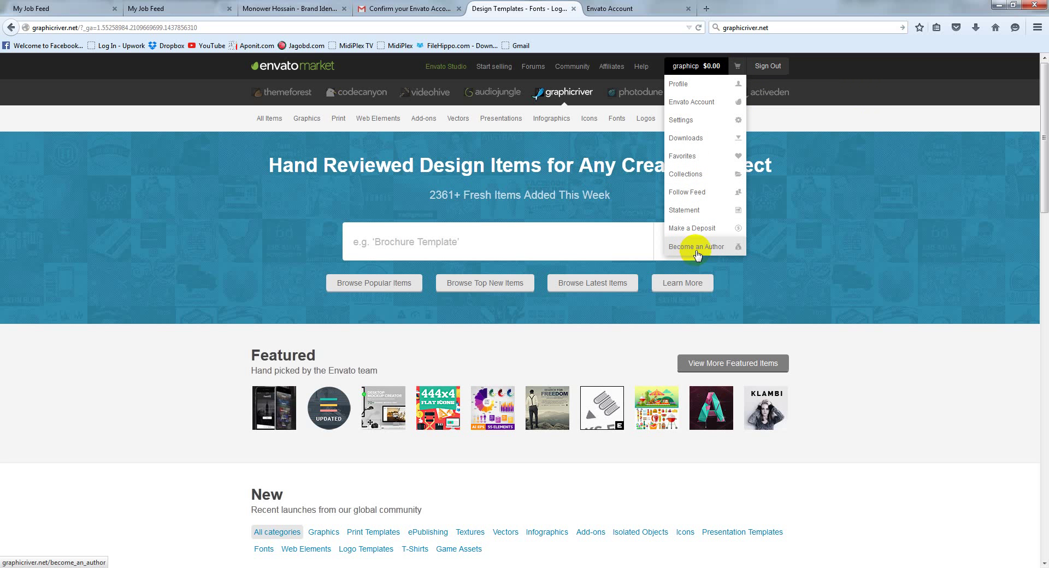
pyautogui.click(697, 252)
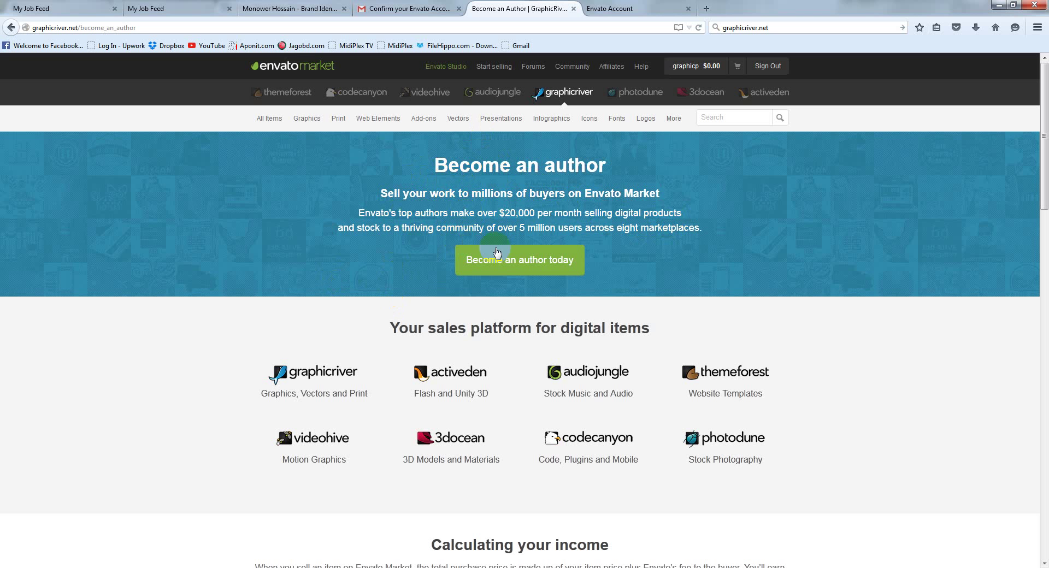
pyautogui.click(523, 265)
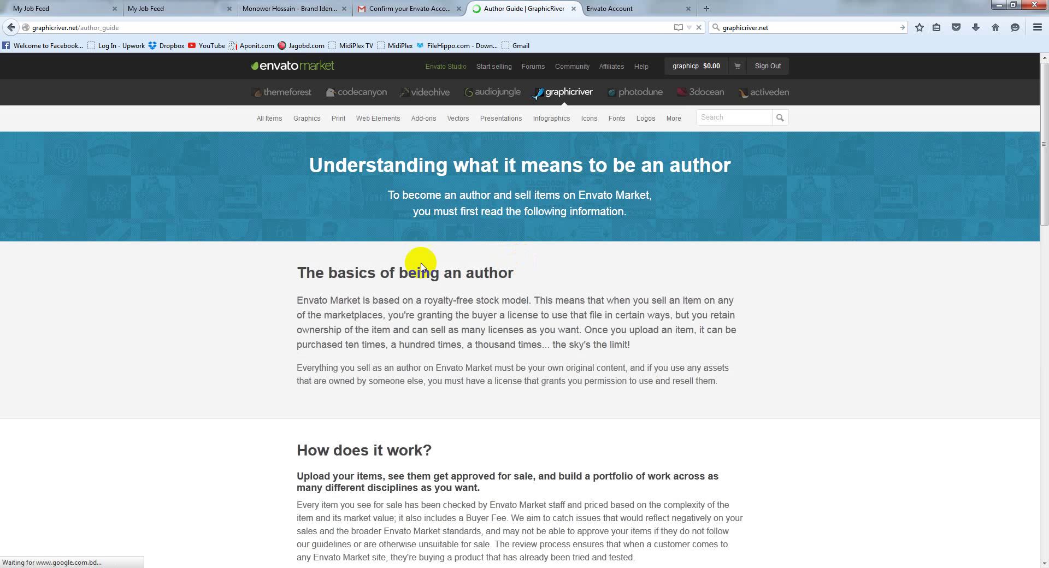
# Read through the author guide to its end and accept it as ready to be an author
pyautogui.scroll(-12, 377, 331)
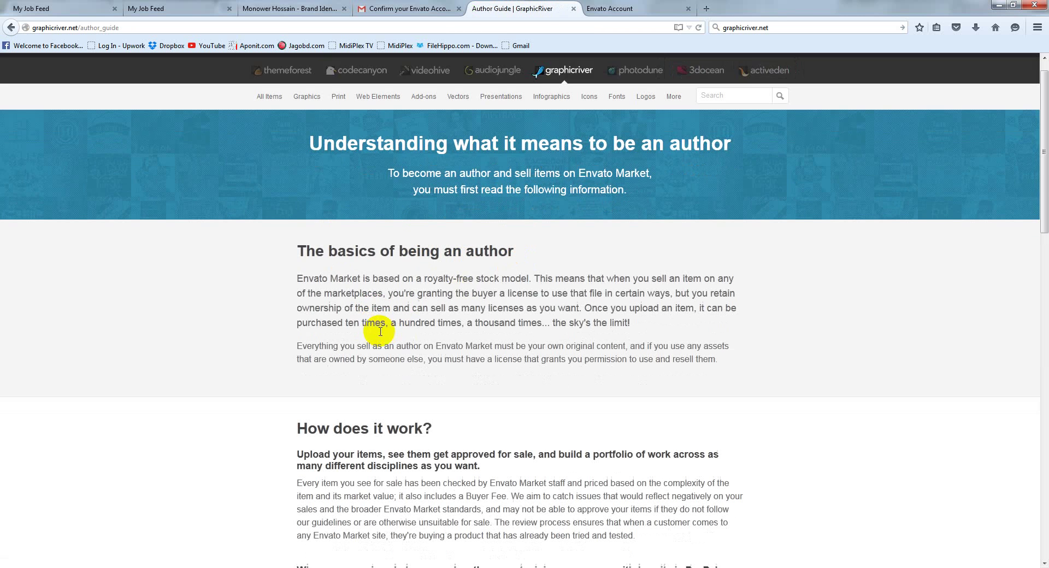
pyautogui.scroll(-5, 384, 339)
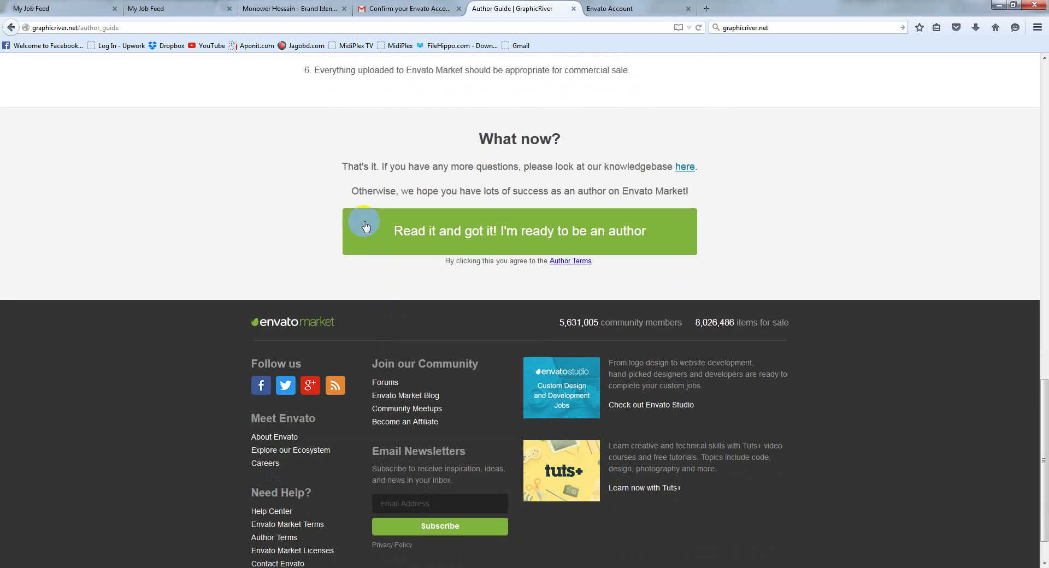
pyautogui.scroll(3, 375, 202)
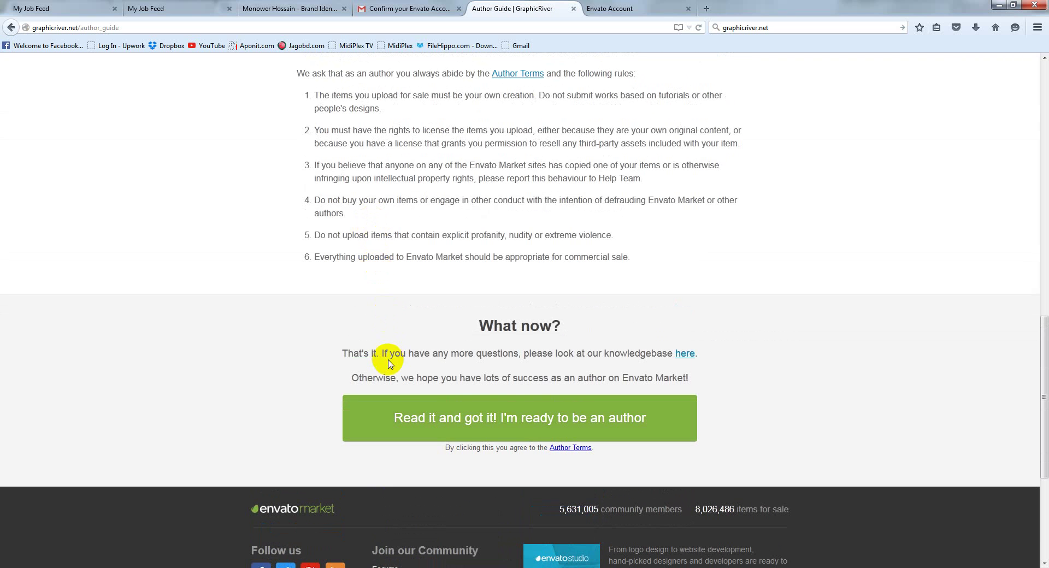
pyautogui.click(418, 430)
pyautogui.click(499, 419)
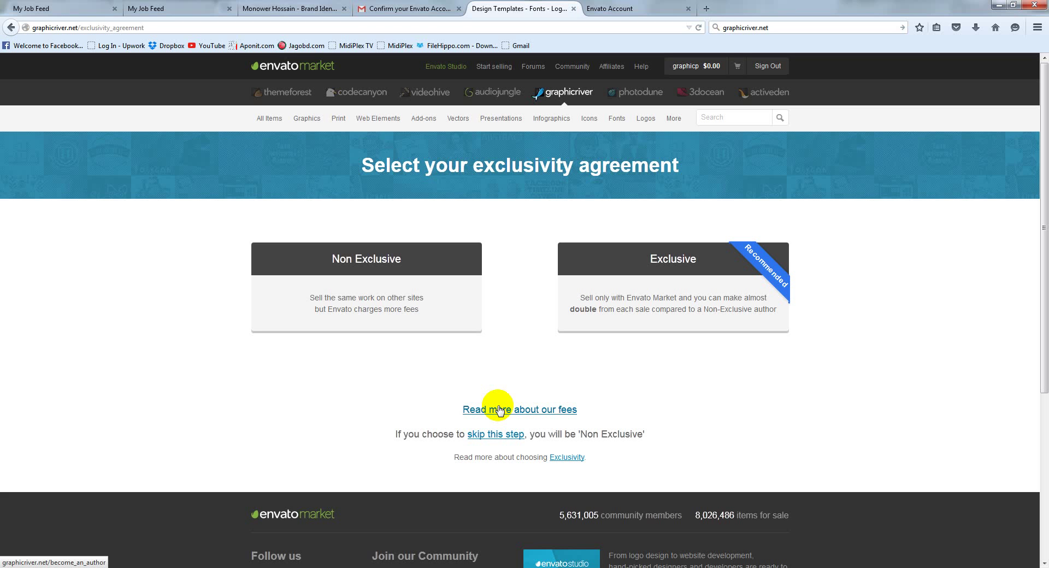
# Select the Exclusive agreement for selling items and confirm the choice
pyautogui.click(664, 284)
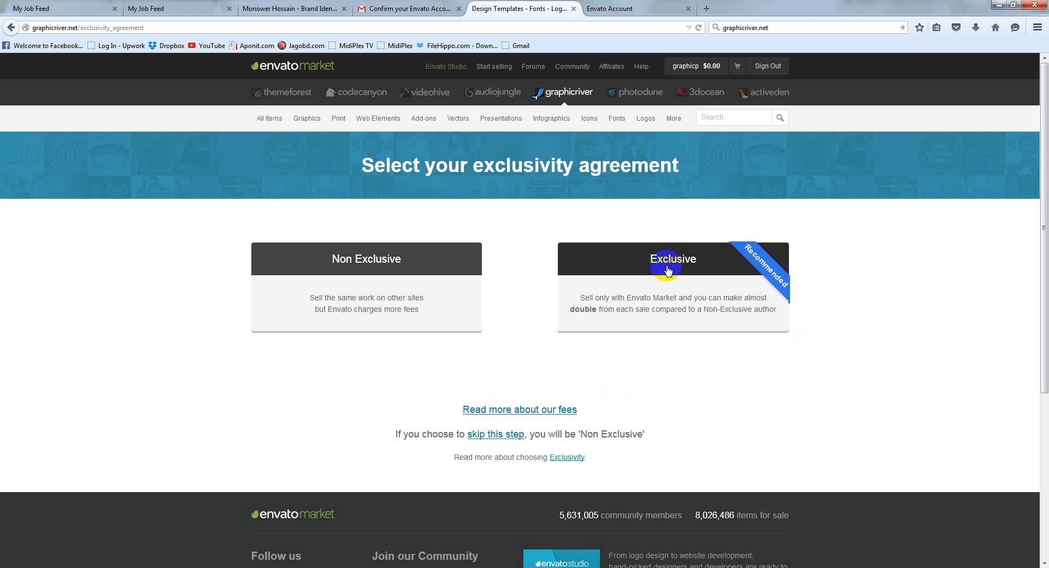
pyautogui.click(667, 269)
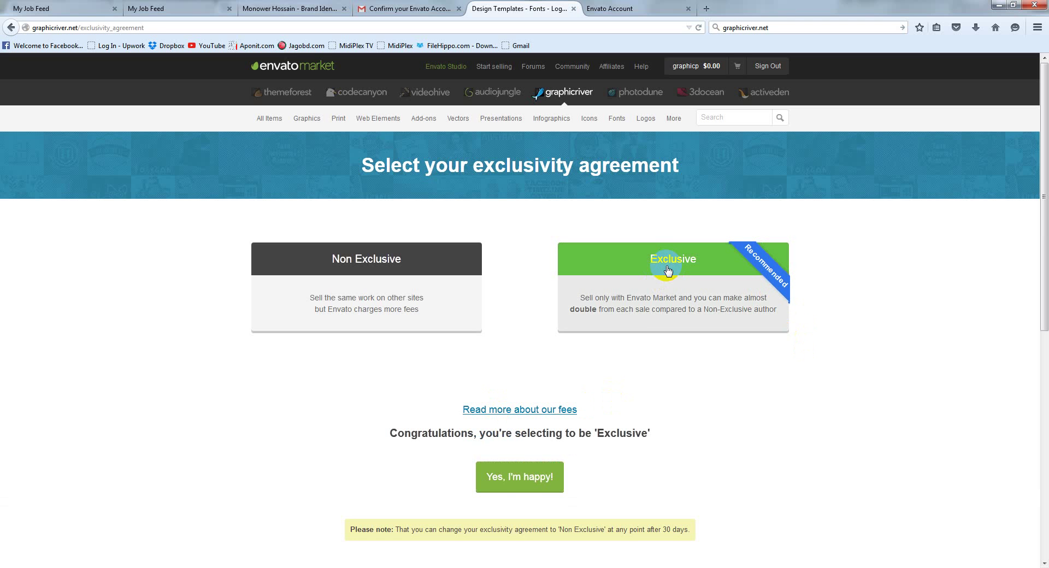
pyautogui.click(520, 489)
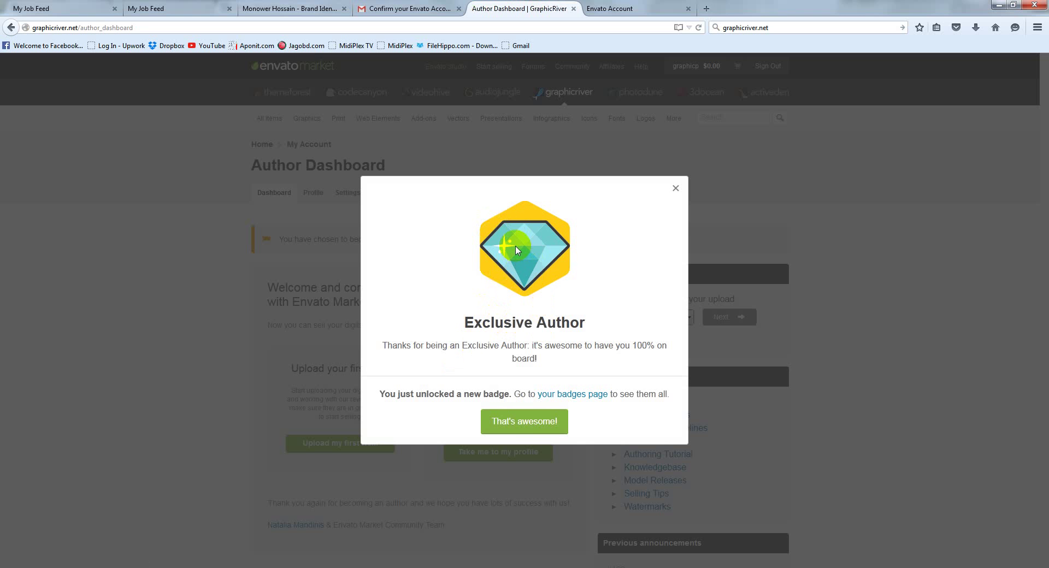
# Dismiss the Exclusive Author badge notice and open the public profile for editing from the author dashboard
pyautogui.click(513, 431)
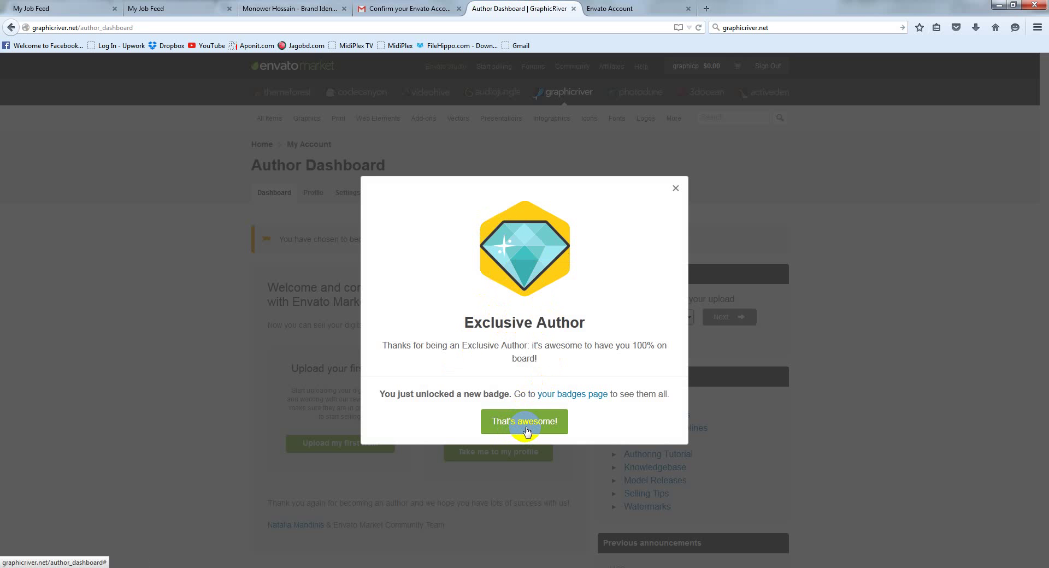
pyautogui.click(520, 428)
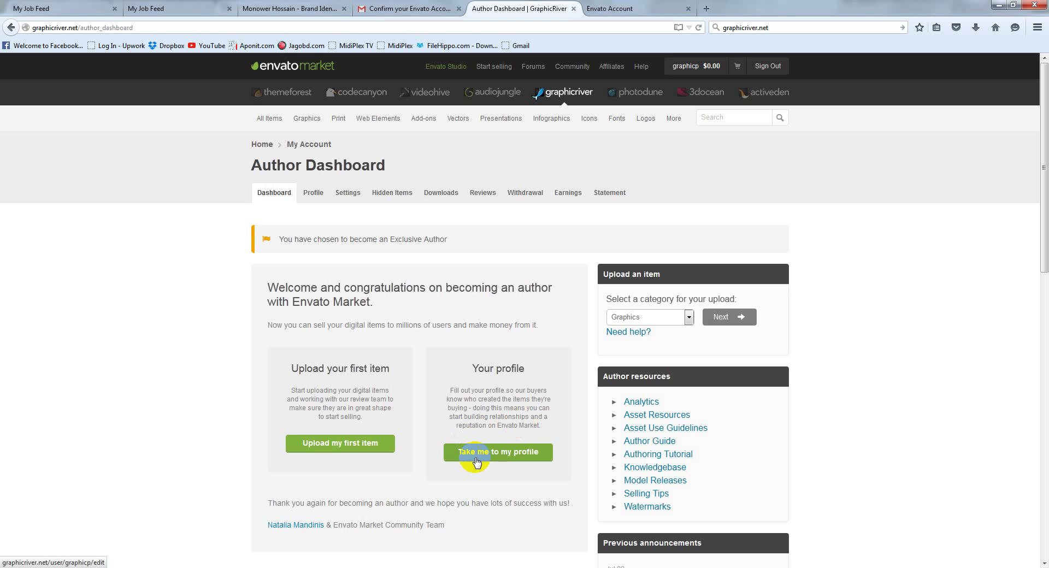
pyautogui.click(501, 462)
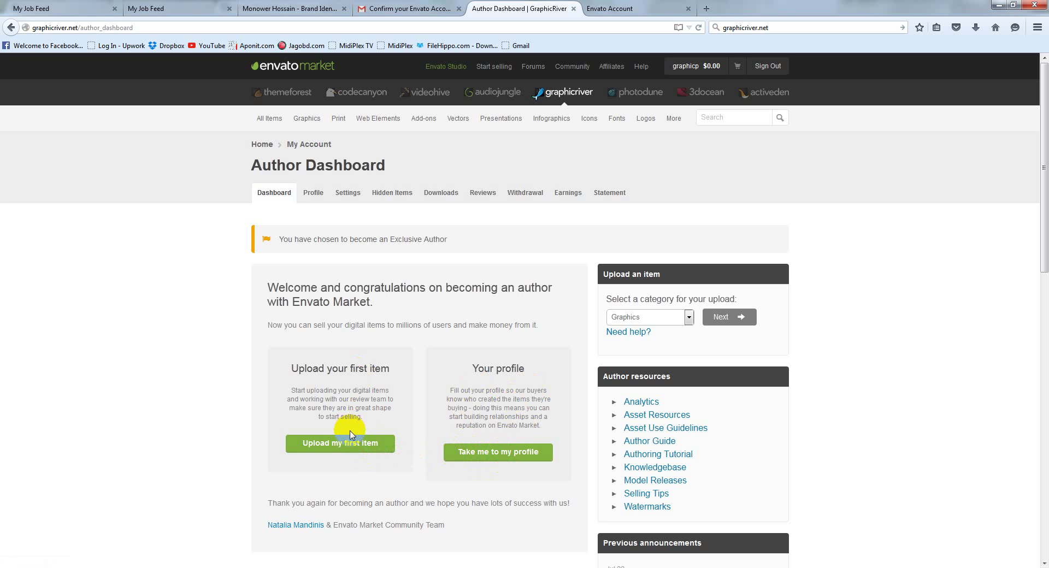
pyautogui.click(466, 453)
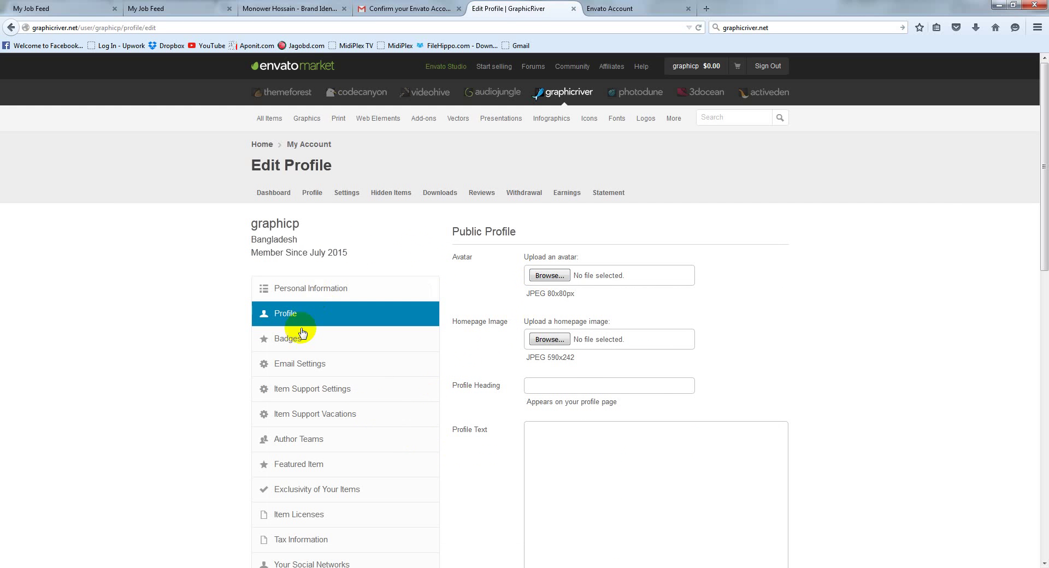
# Go to the item upload page from the account menu and check the list of upload categories
pyautogui.click(695, 68)
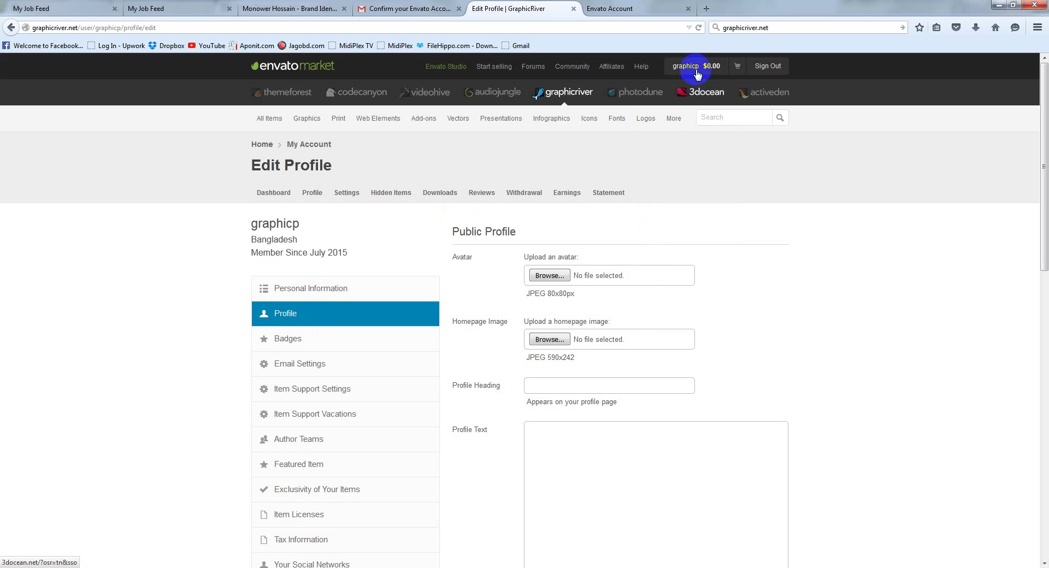
pyautogui.click(677, 87)
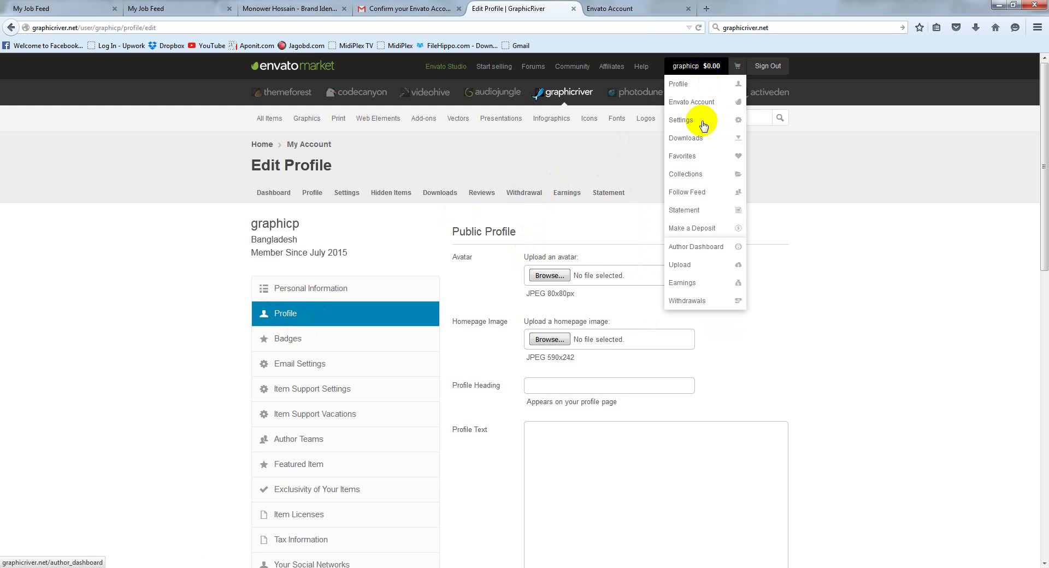
pyautogui.click(680, 266)
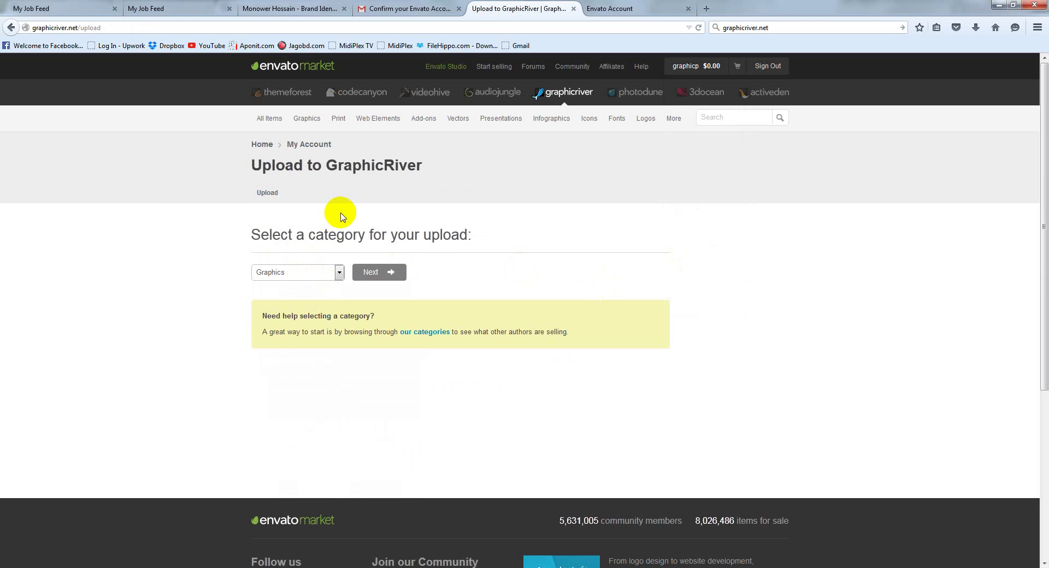
pyautogui.click(335, 278)
pyautogui.click(538, 226)
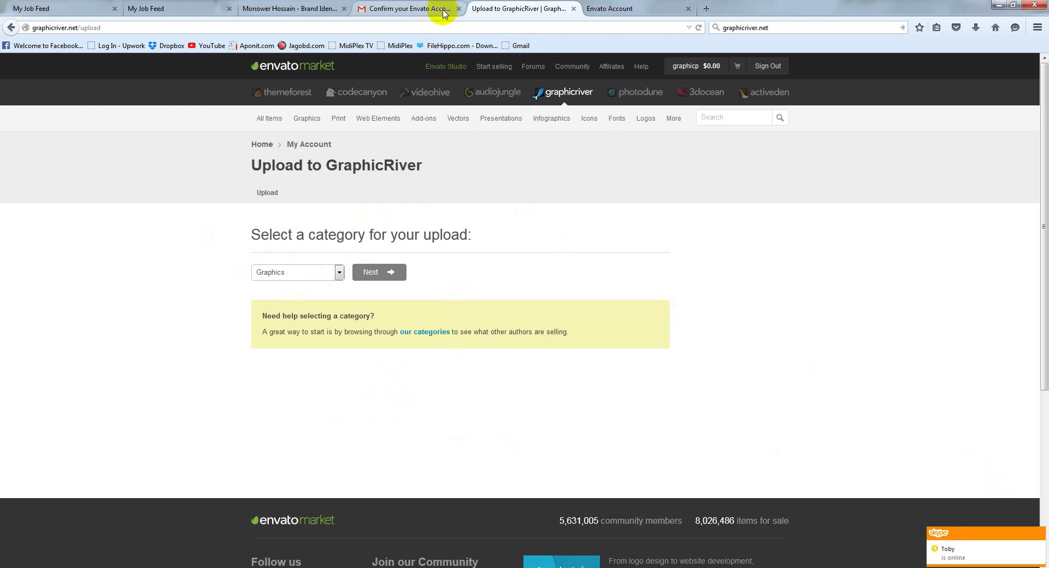
# Return to the profile editing page and open the avatar file chooser, closing it without picking a file
pyautogui.click(11, 28)
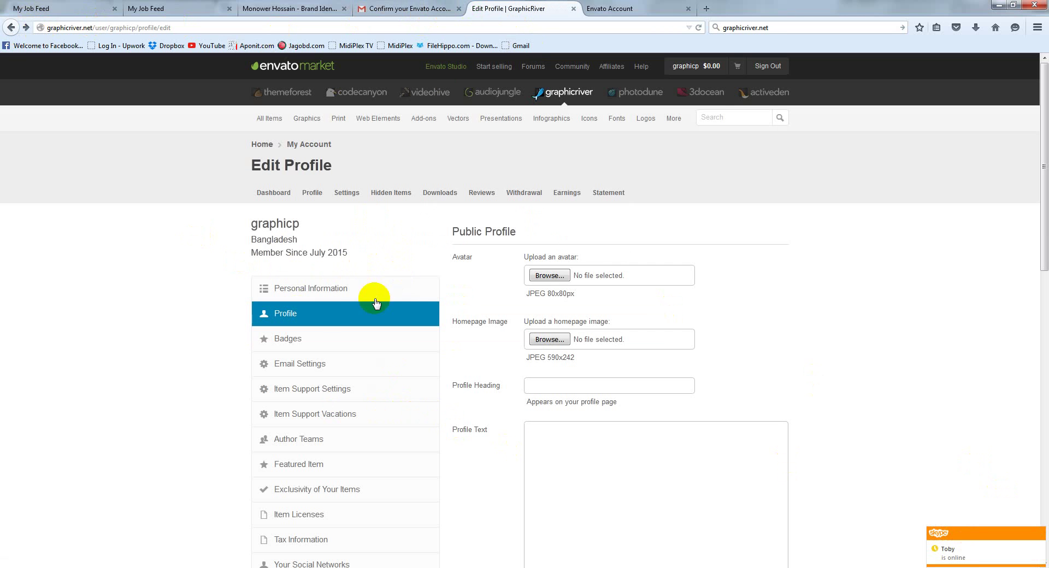
pyautogui.scroll(-1, 366, 338)
pyautogui.scroll(-1, 366, 336)
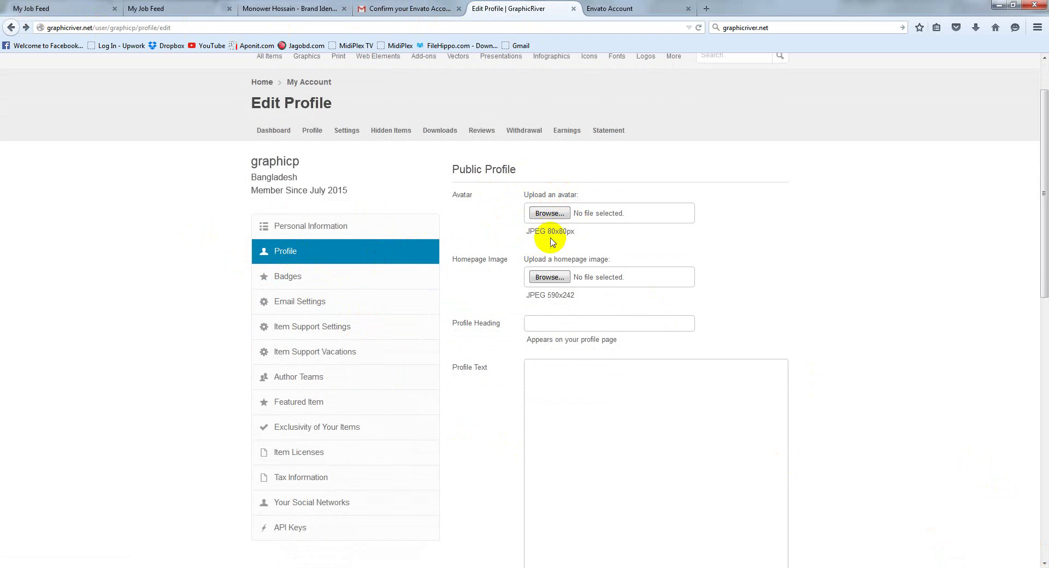
pyautogui.click(538, 213)
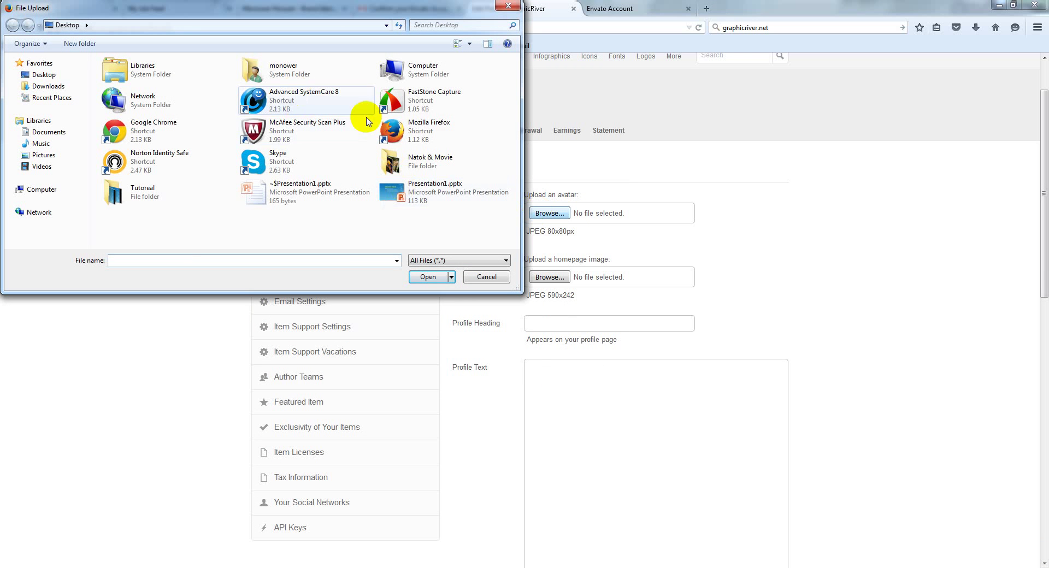
pyautogui.click(483, 276)
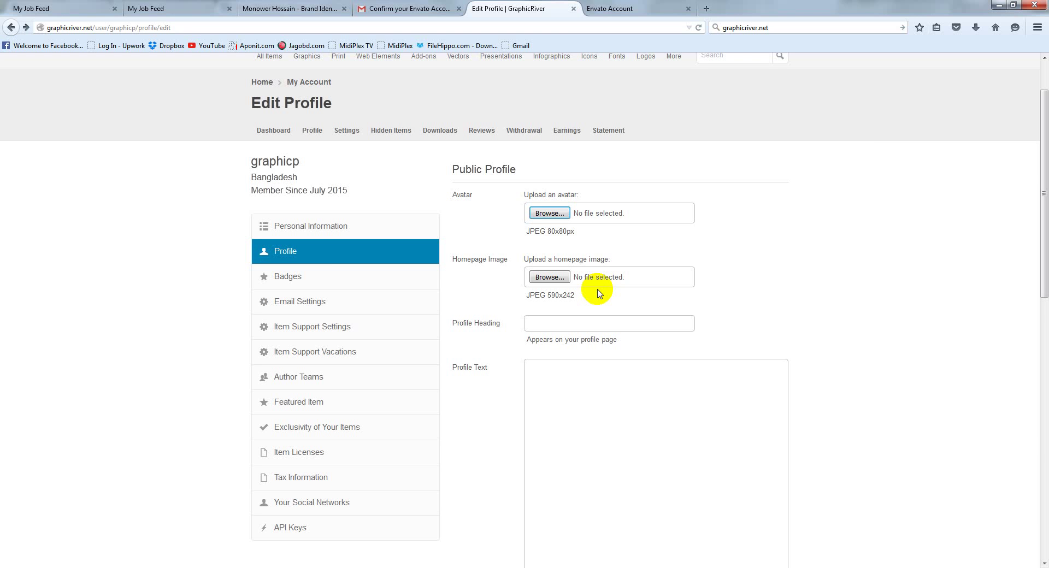
# Examine the public profile form, including the homepage image, profile heading, profile text and freelance availability fields
pyautogui.click(545, 326)
pyautogui.scroll(-5, 545, 326)
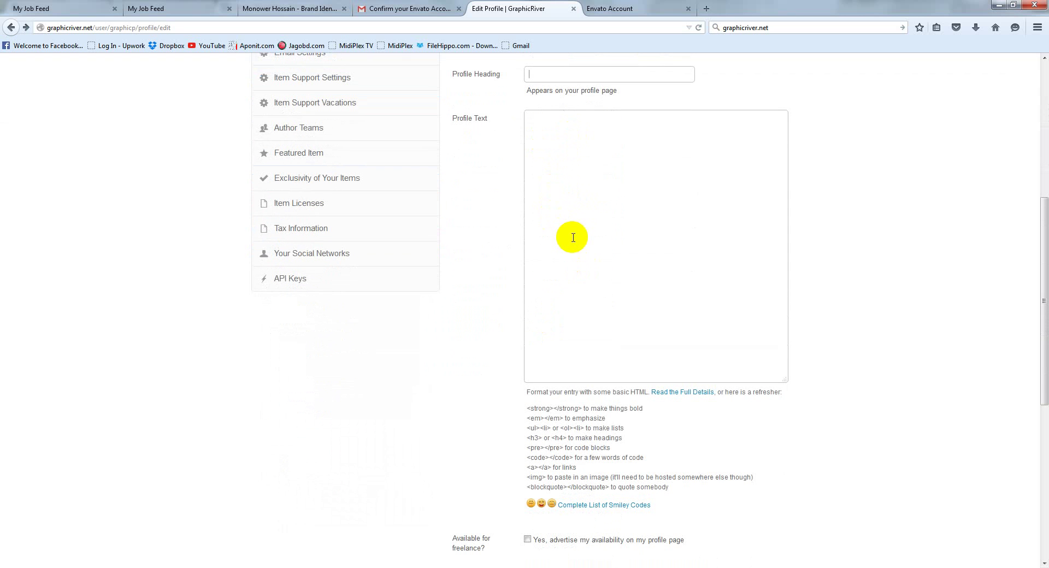
pyautogui.scroll(-5, 550, 328)
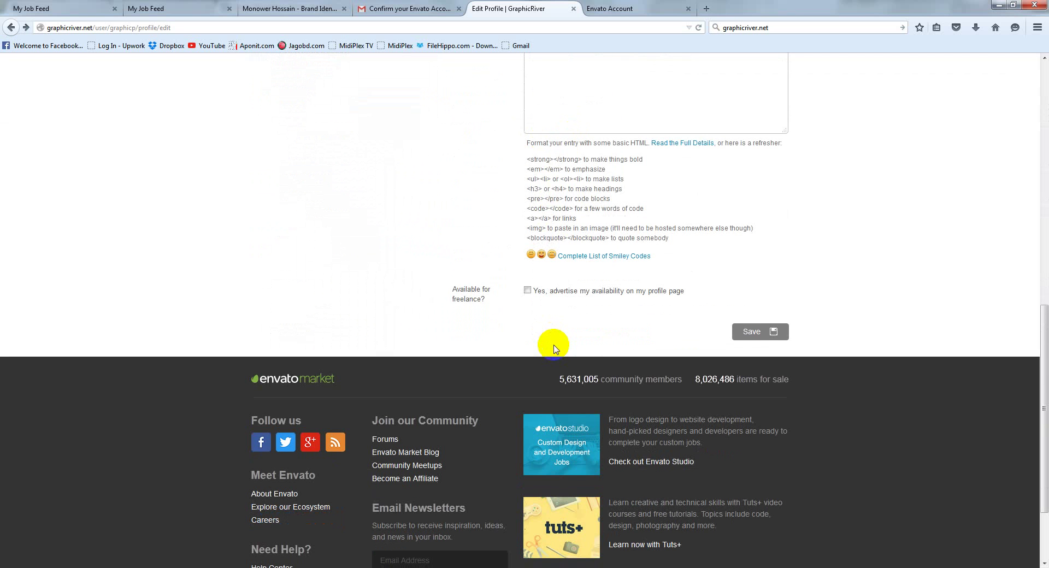
pyautogui.scroll(11, 410, 286)
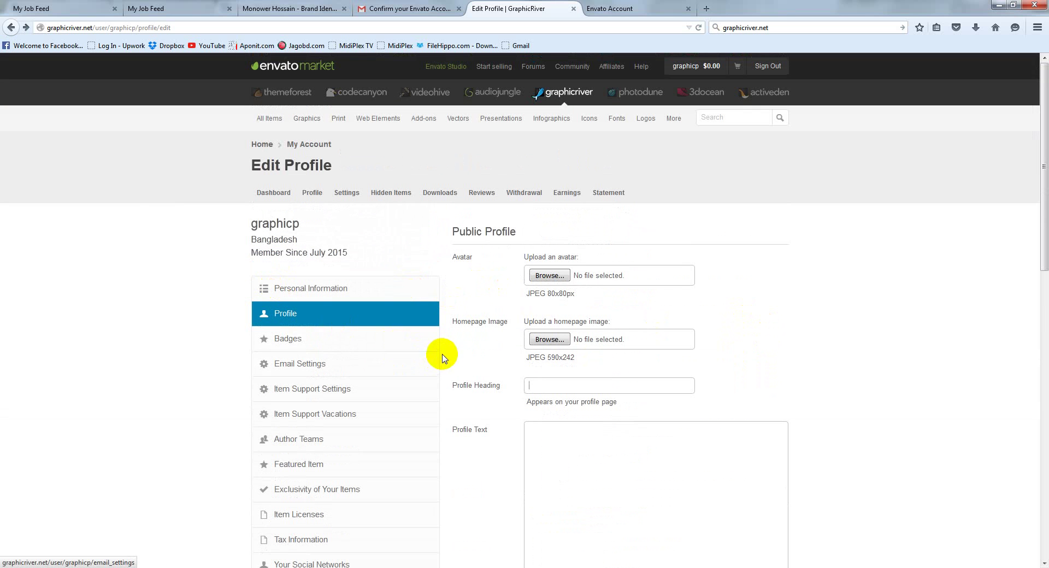
pyautogui.scroll(-2, 405, 332)
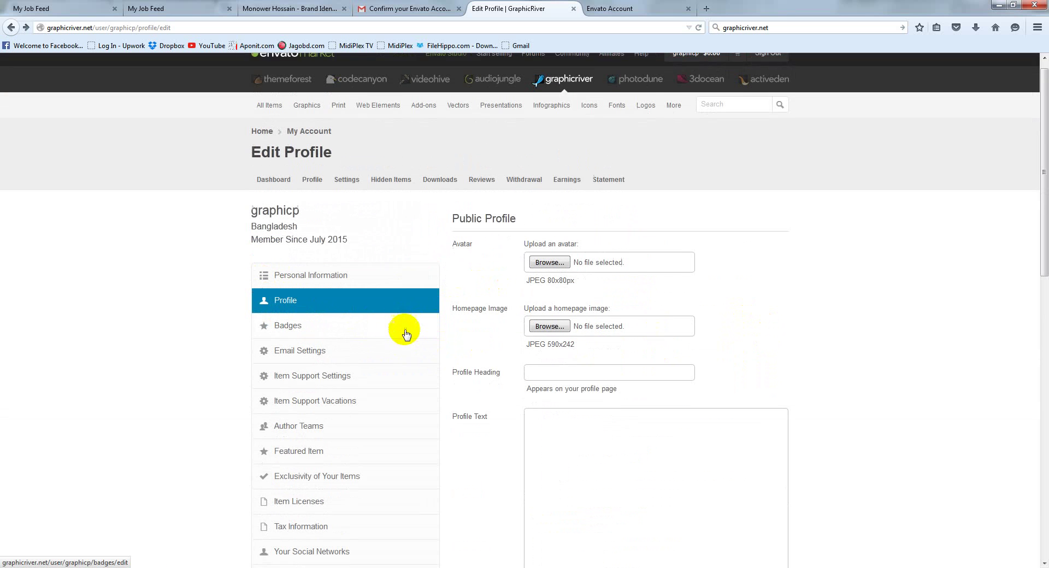
pyautogui.click(571, 327)
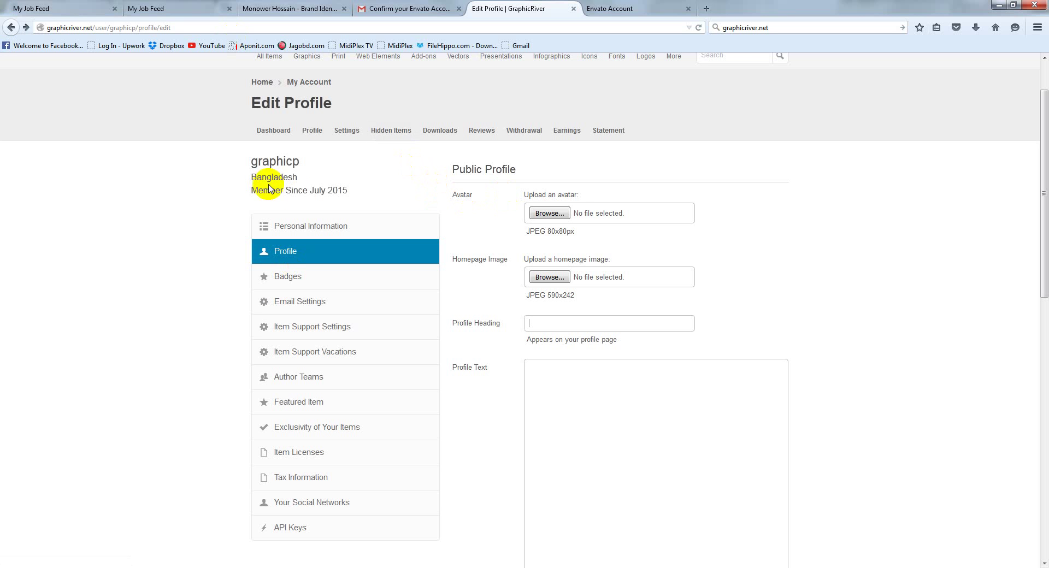
pyautogui.scroll(2, 571, 208)
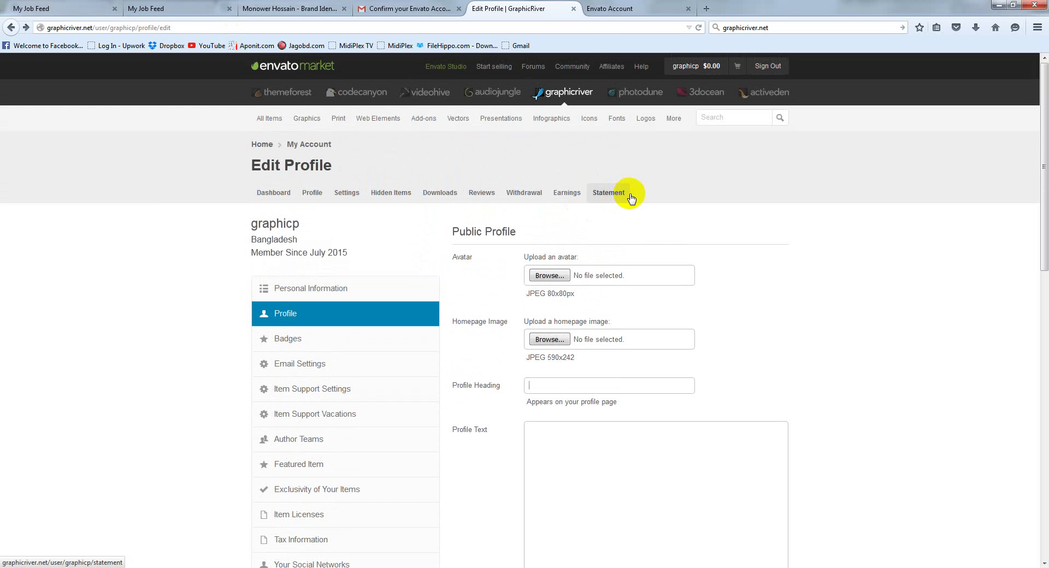
# Open the author dashboard, go to the item upload page and view its category choices, keeping Graphics selected
pyautogui.click(703, 70)
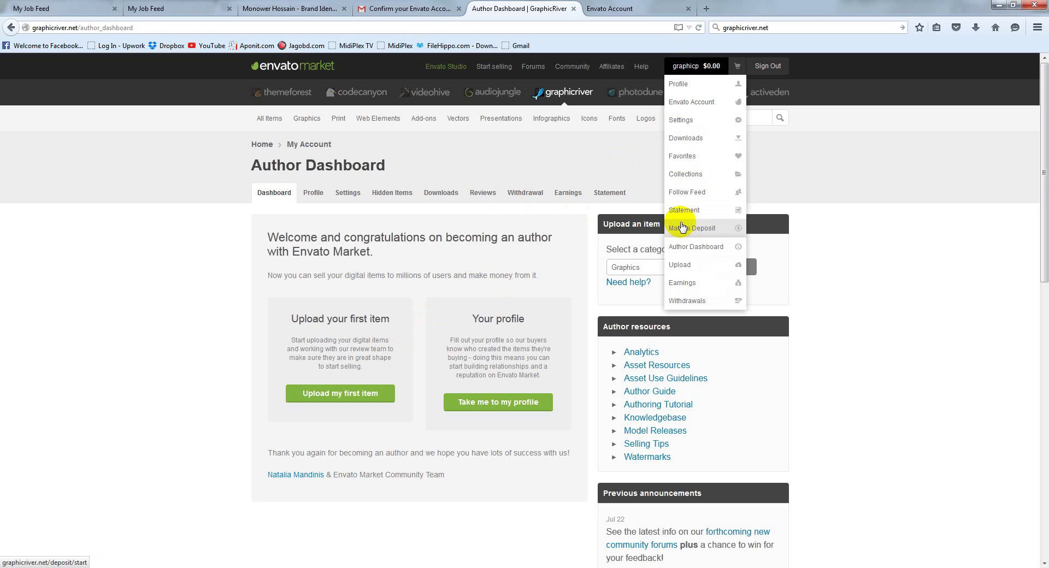
pyautogui.click(682, 266)
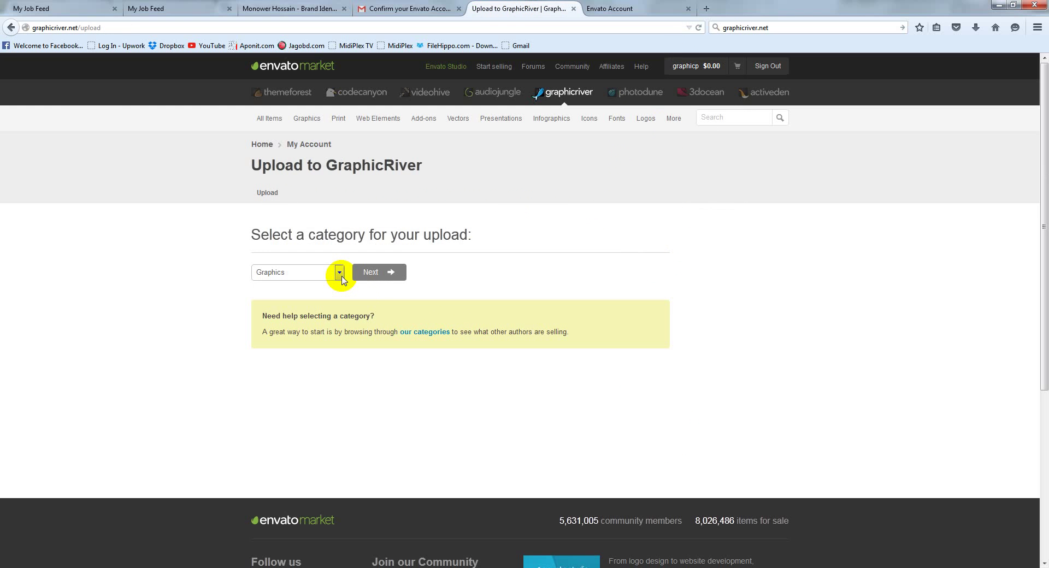
pyautogui.click(341, 278)
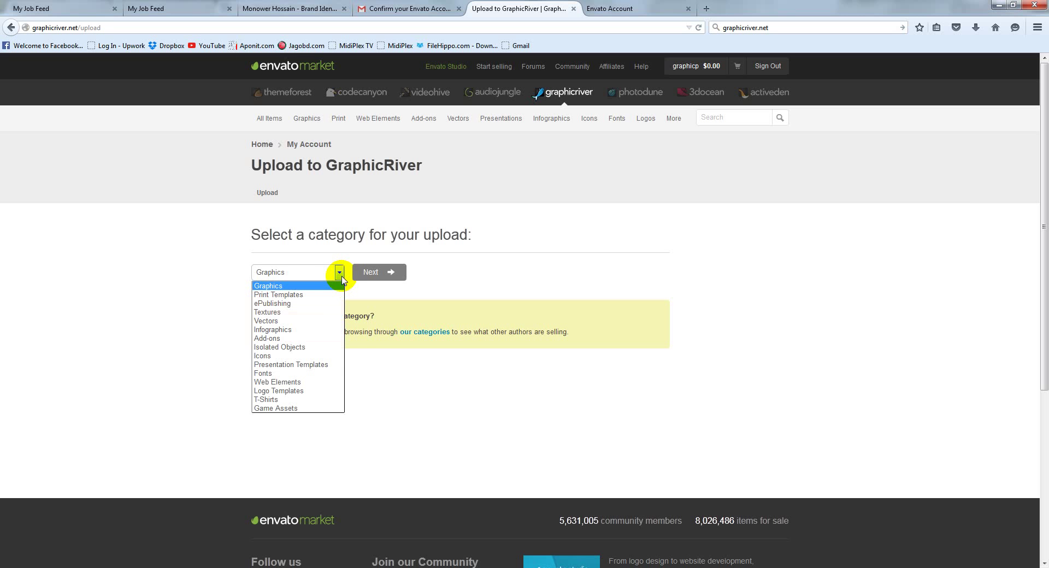
pyautogui.click(511, 262)
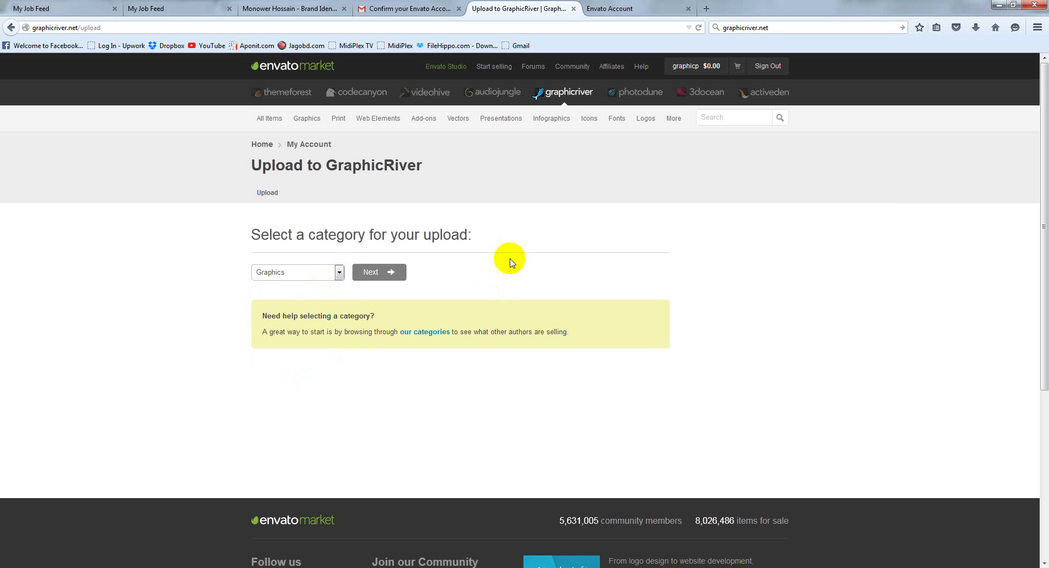